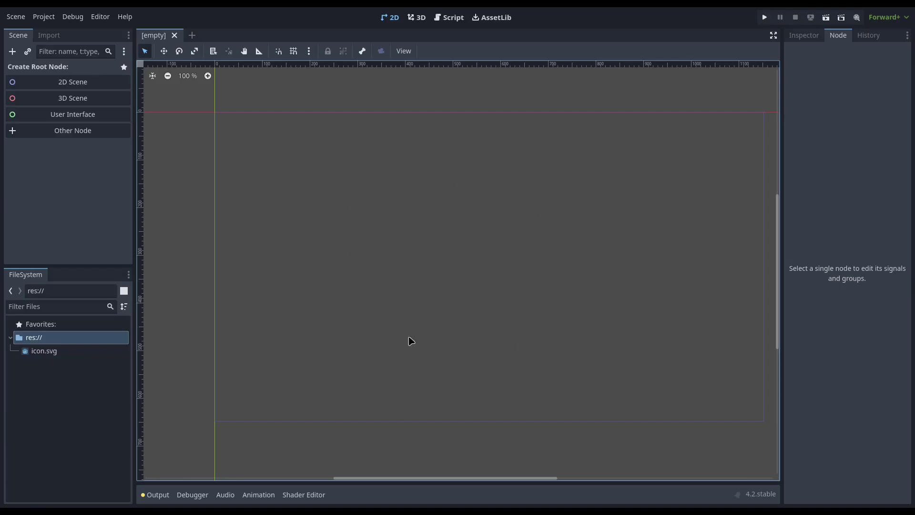
- Create a 2D Scene and add a Node2D as a child of the root Node2D
click(108, 83)
right_click(77, 70)
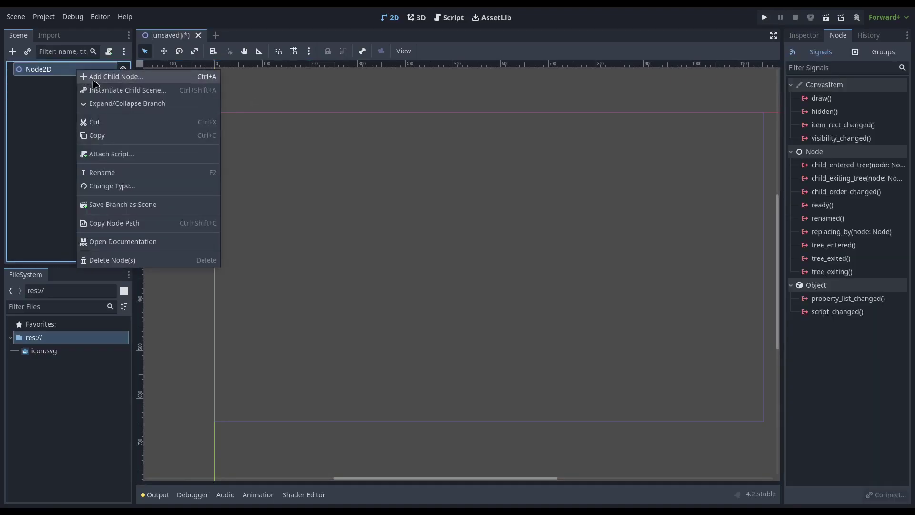
click(94, 79)
key(Down)
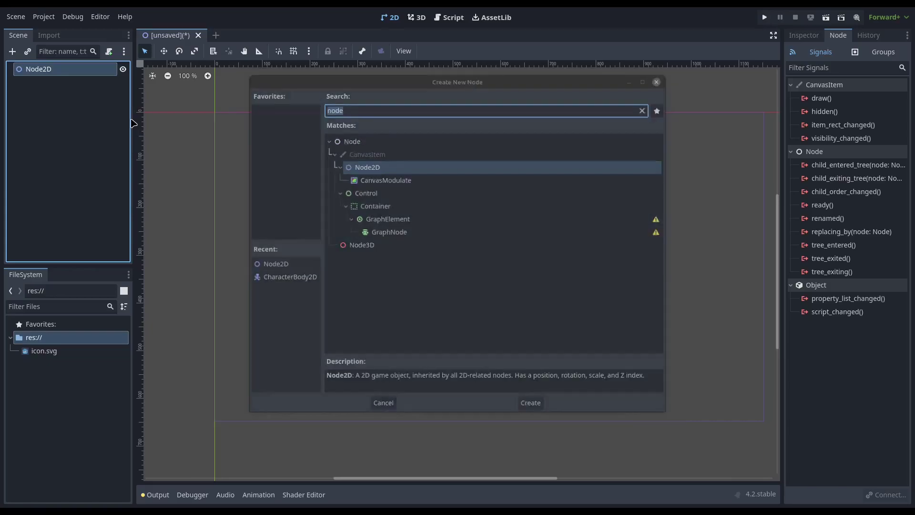
key(Return)
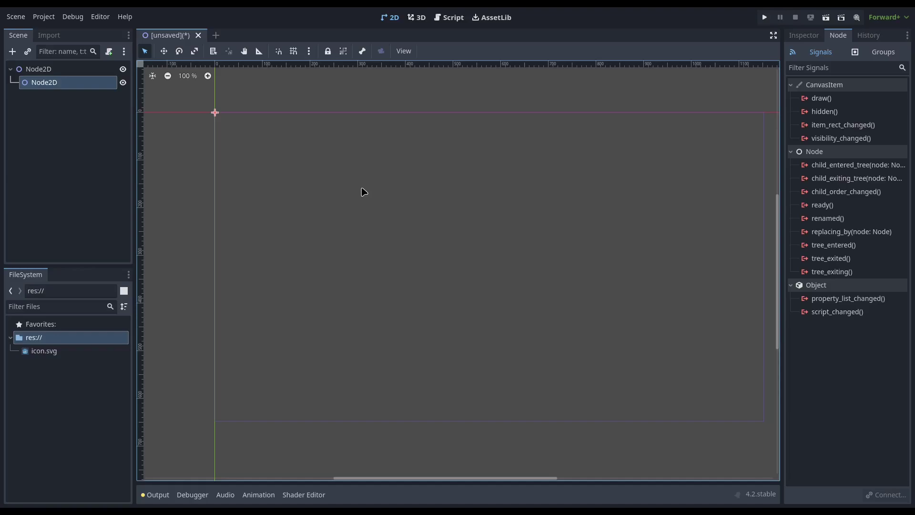
key(ctrl+s)
text(this is a s.tscn)
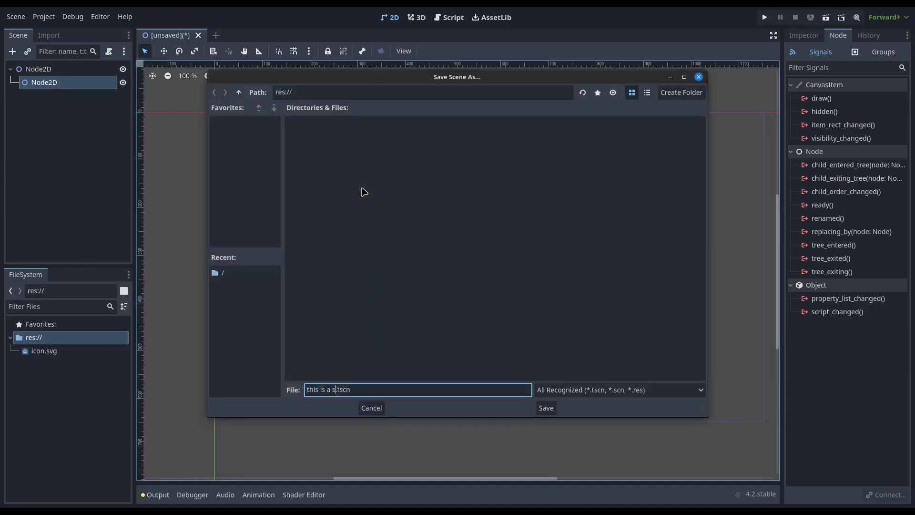
text(ee)
text(ene)
key(Return)
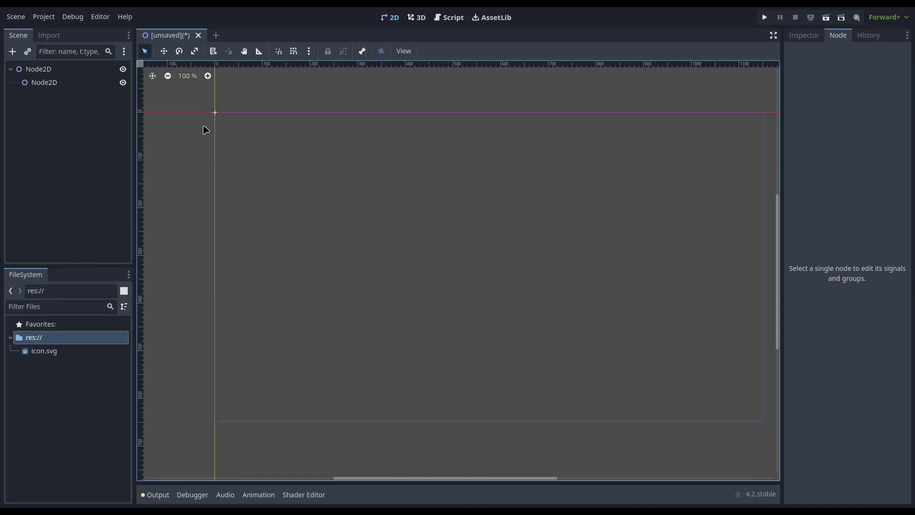
click(52, 69)
click(51, 84)
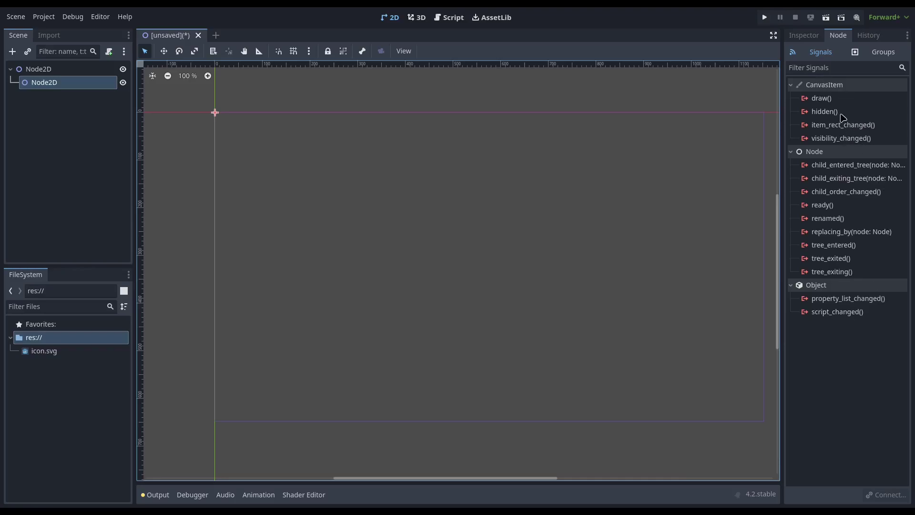
click(321, 161)
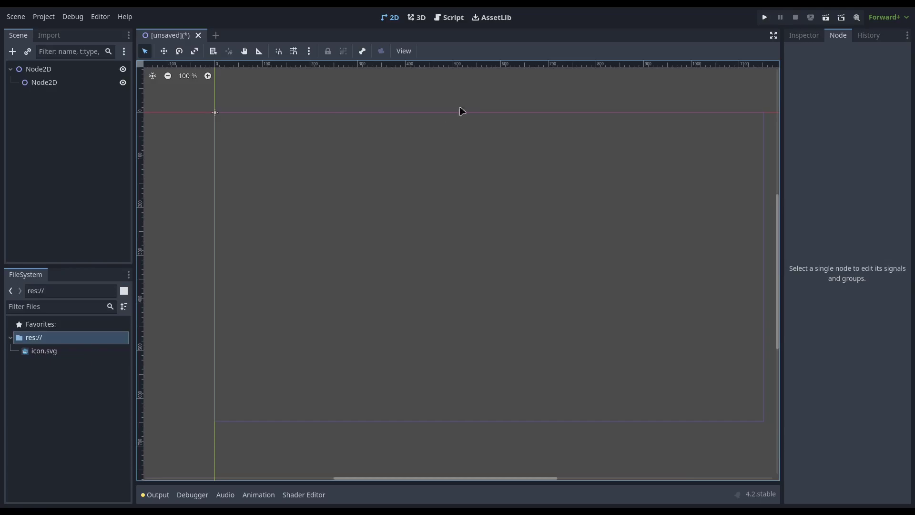
click(808, 38)
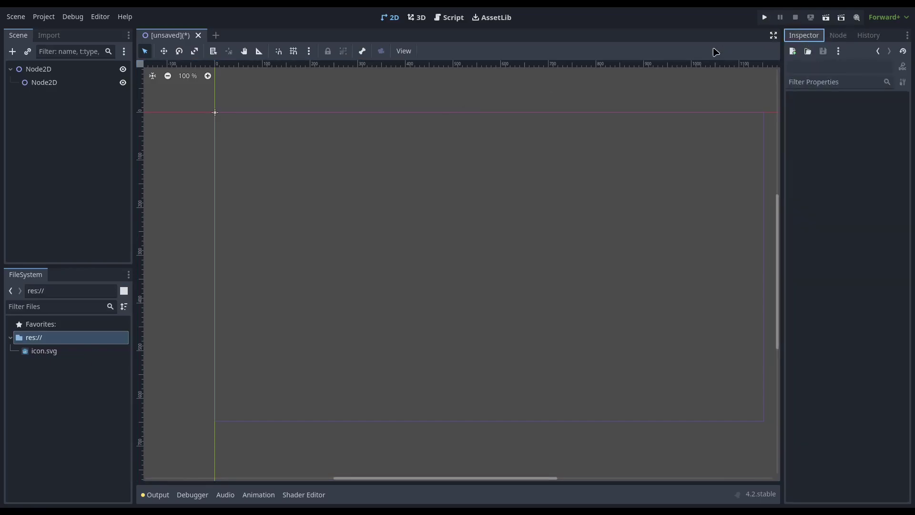
click(837, 38)
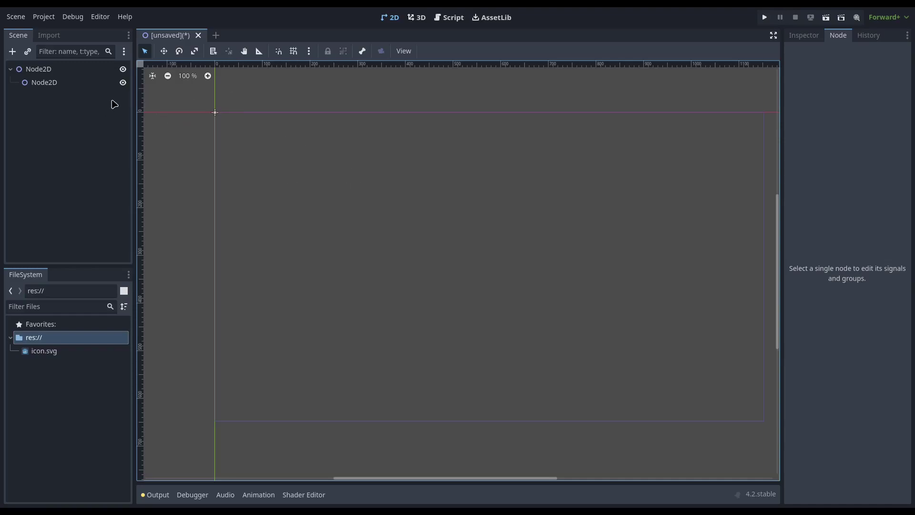
- Abandon a first save attempt, then save the scene under the name main (main.tscn)
key(ctrl+s)
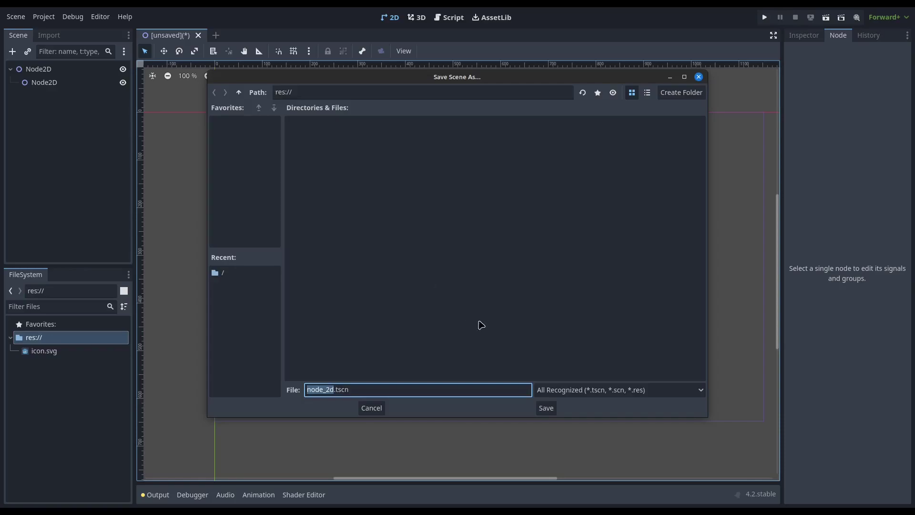
text(again, this )
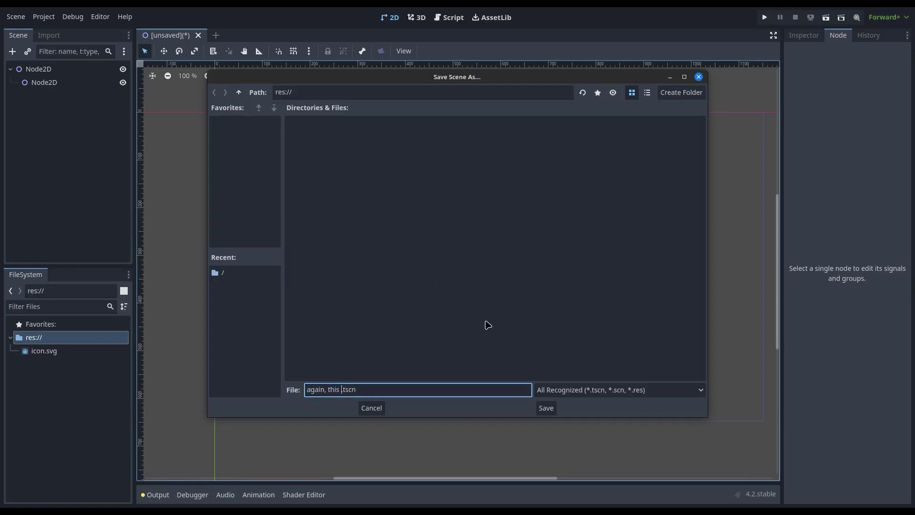
text(is a scene)
key(Return)
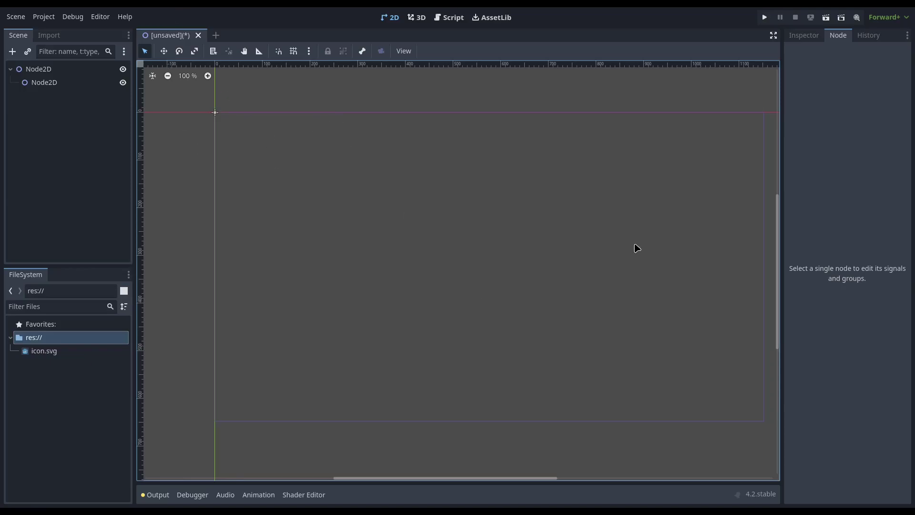
key(ctrl+s)
text(main)
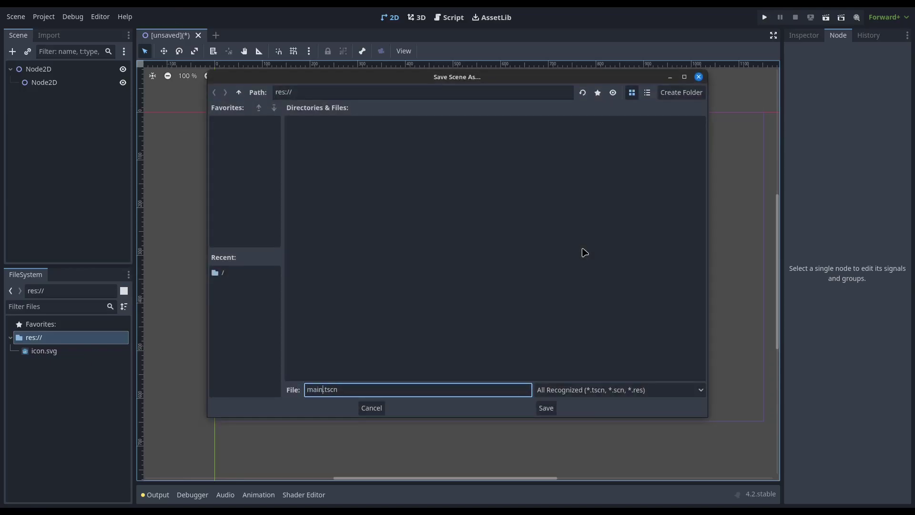
key(Return)
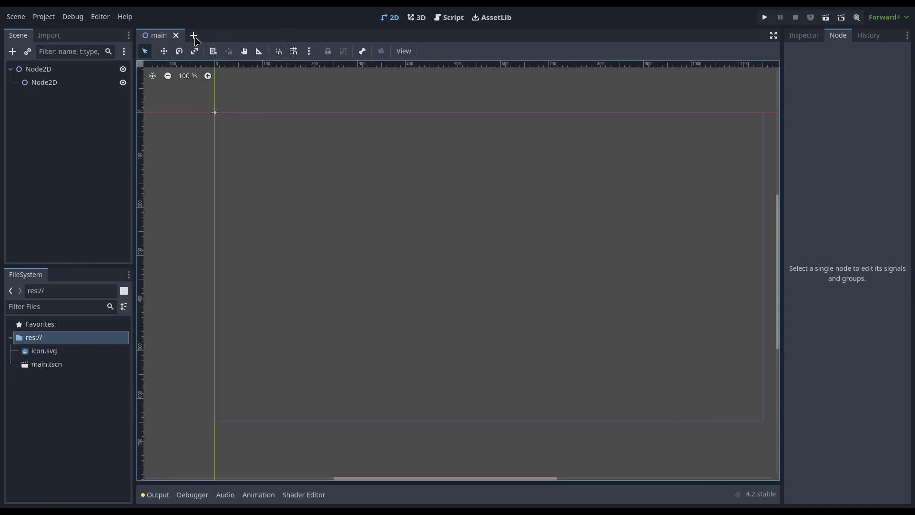
- Start a new scene with a CharacterBody2D root, found by searching 'chara'
click(194, 35)
click(96, 129)
text(c)
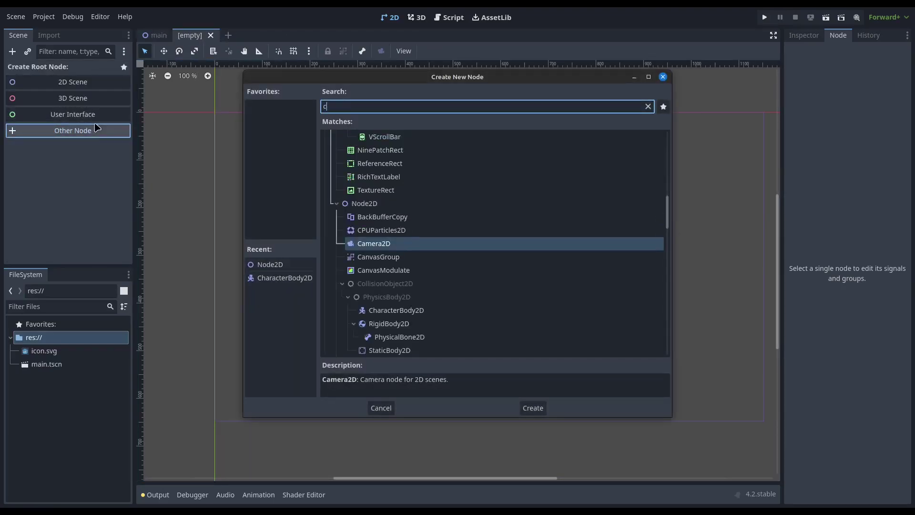
text(harac)
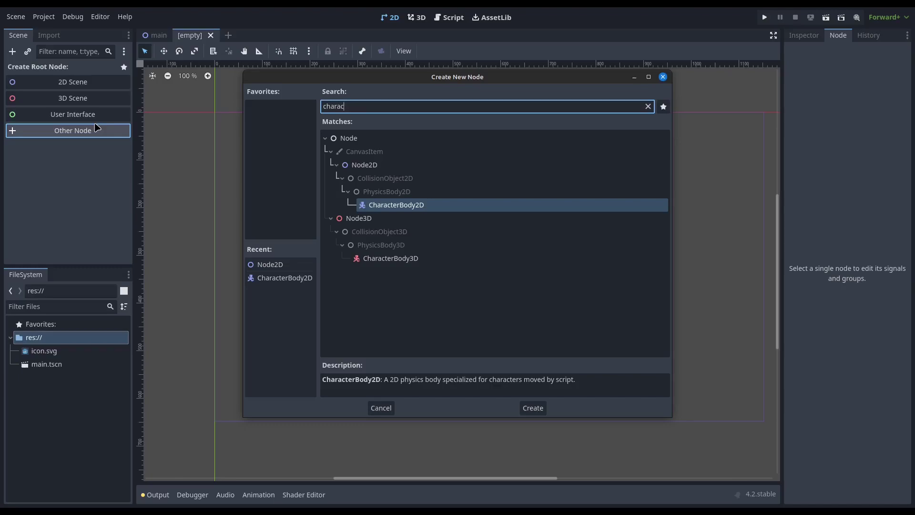
key(Return)
- Rename the root to Player and save the scene as player.tscn
key(F2)
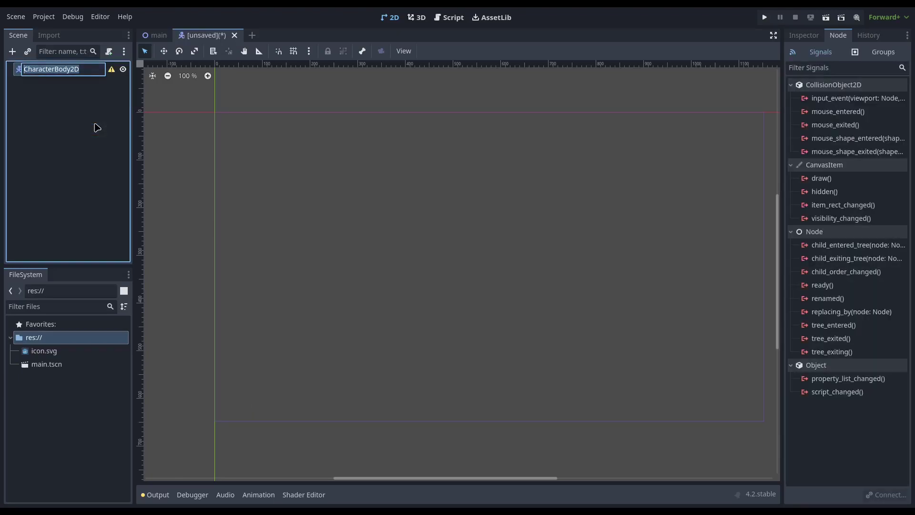
text(Player)
key(Return)
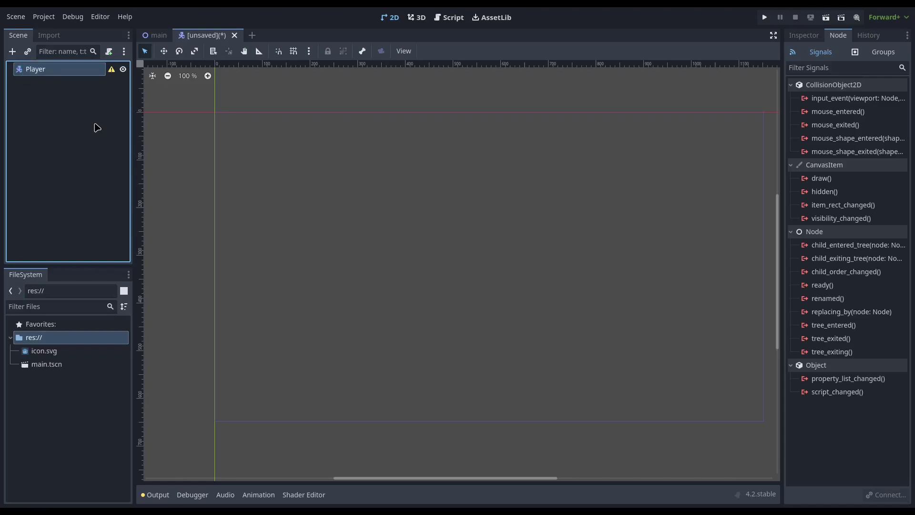
key(ctrl+s)
text(player)
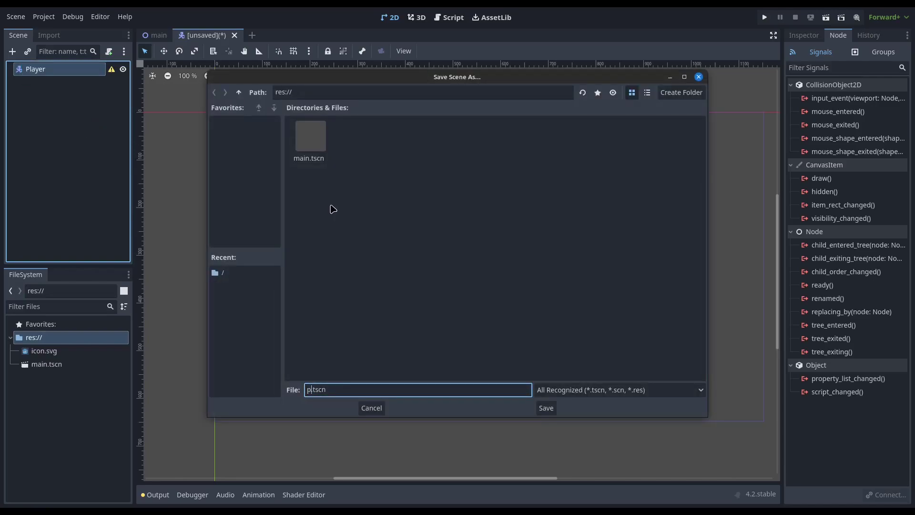
key(Return)
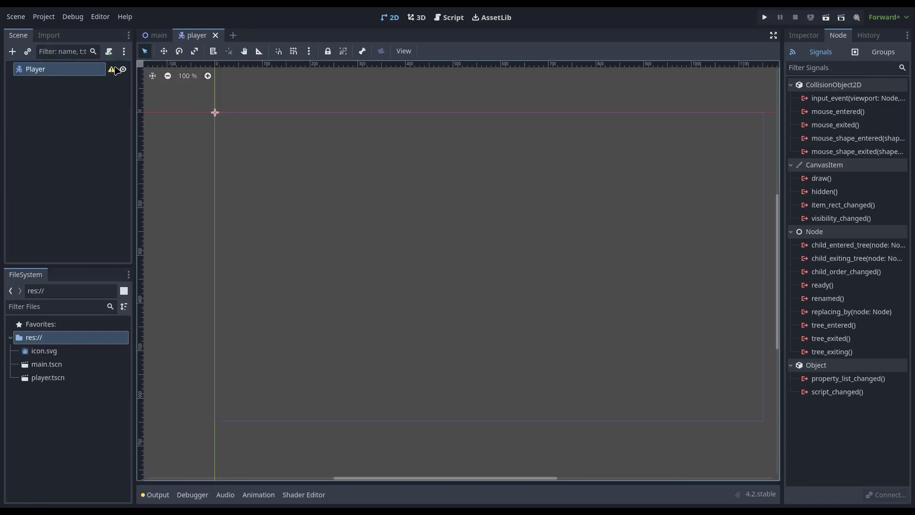
- In the main scene, instance player.tscn under the root Node2D and reselect the Player instance
click(157, 35)
drag(54, 379, 56, 79)
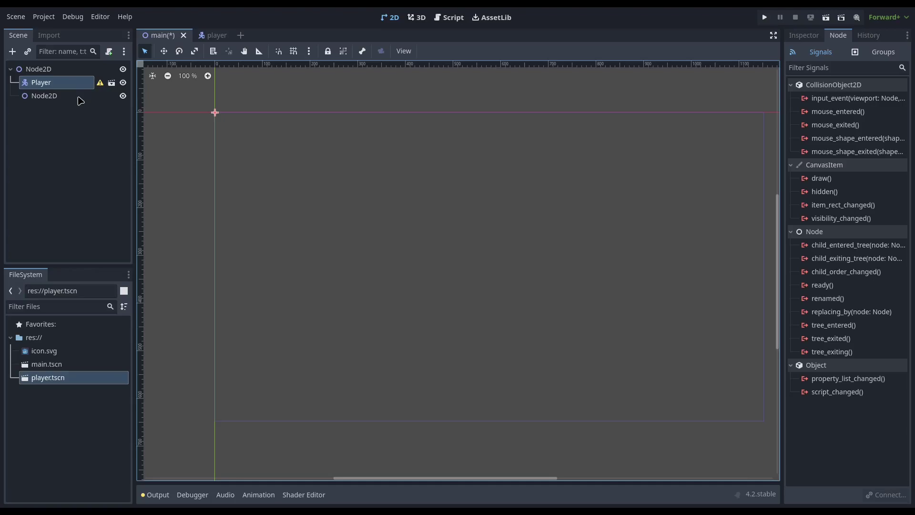
click(79, 95)
click(77, 83)
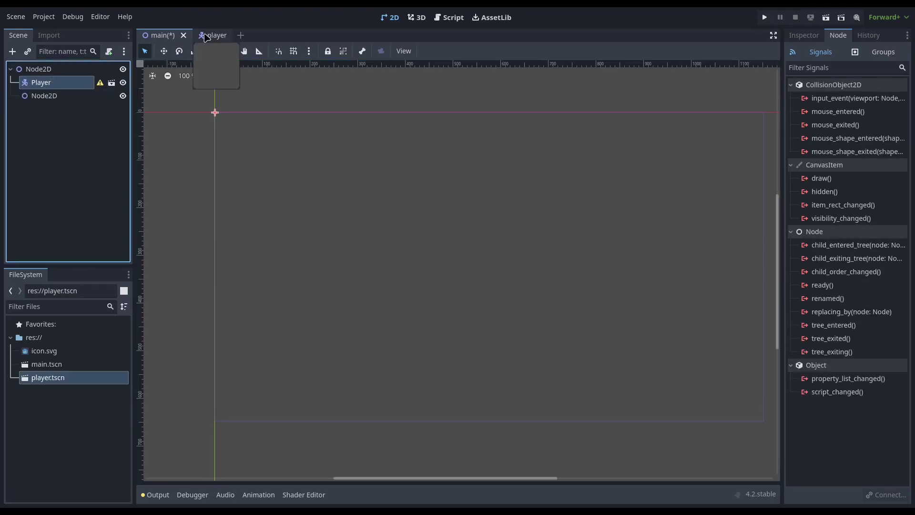
- In the player scene, review Player's warning and add a CollisionShape2D child via search 'colli'
click(207, 38)
click(111, 70)
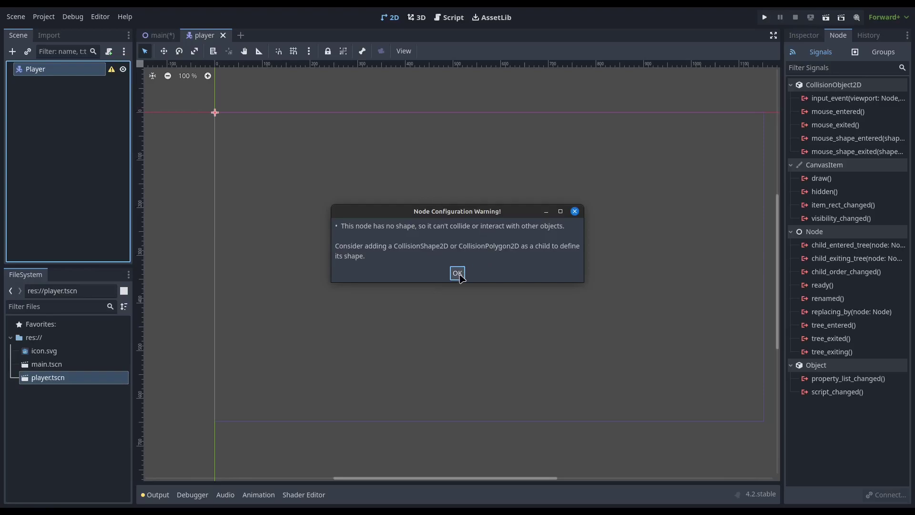
click(457, 273)
click(12, 51)
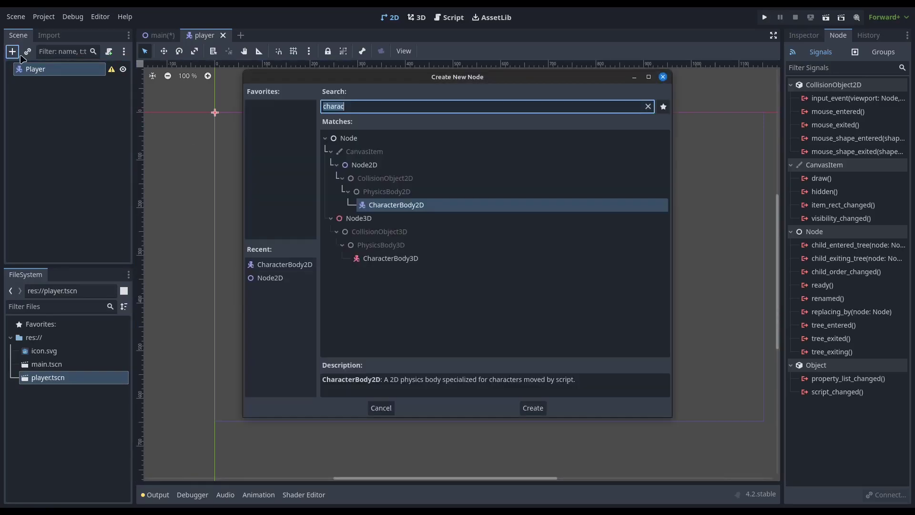
text(colli)
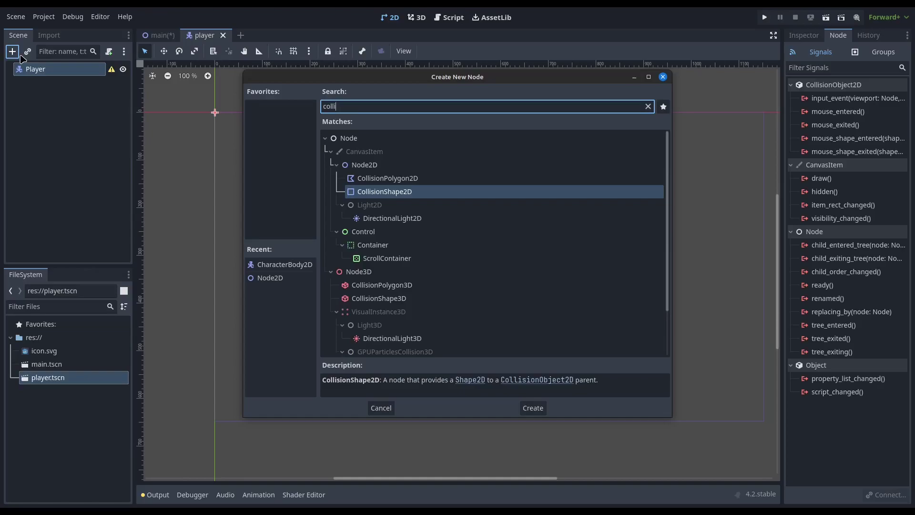
key(Return)
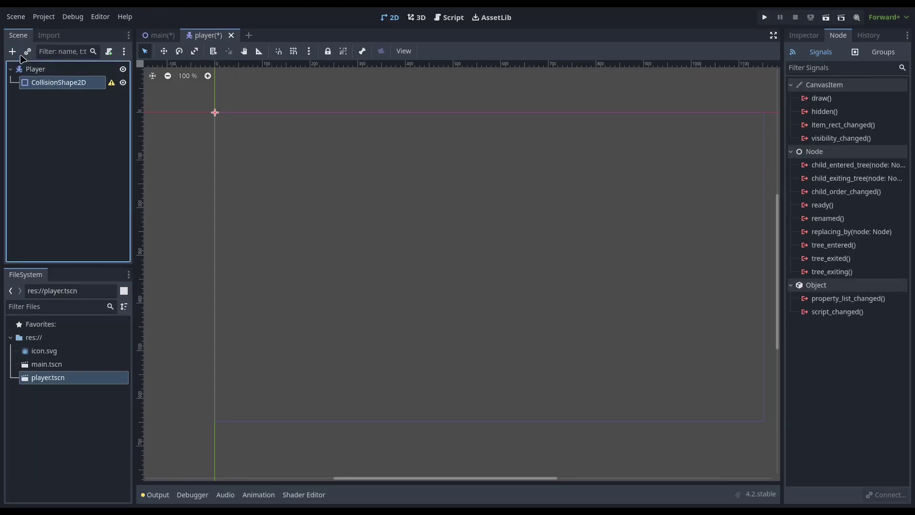
- Check the collision shape's warning, add an extra CollisionShape2D via 'shap', then delete it
click(111, 83)
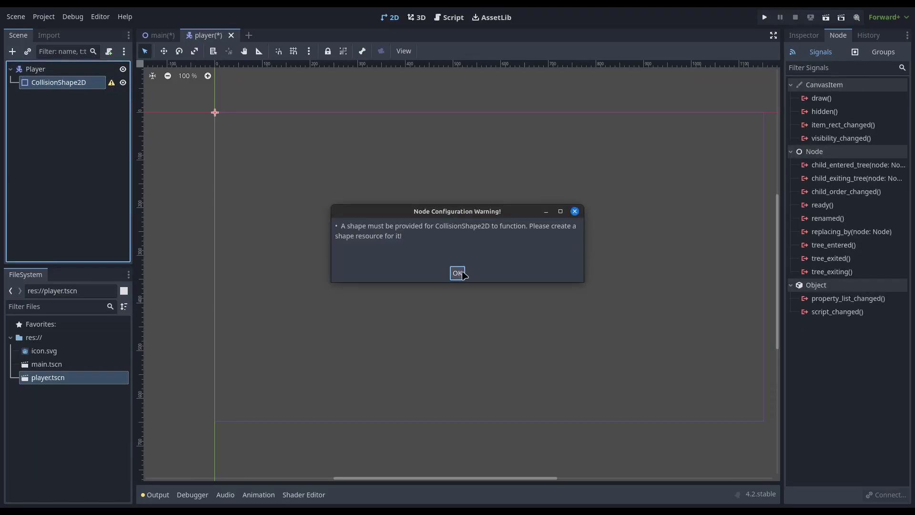
key(Return)
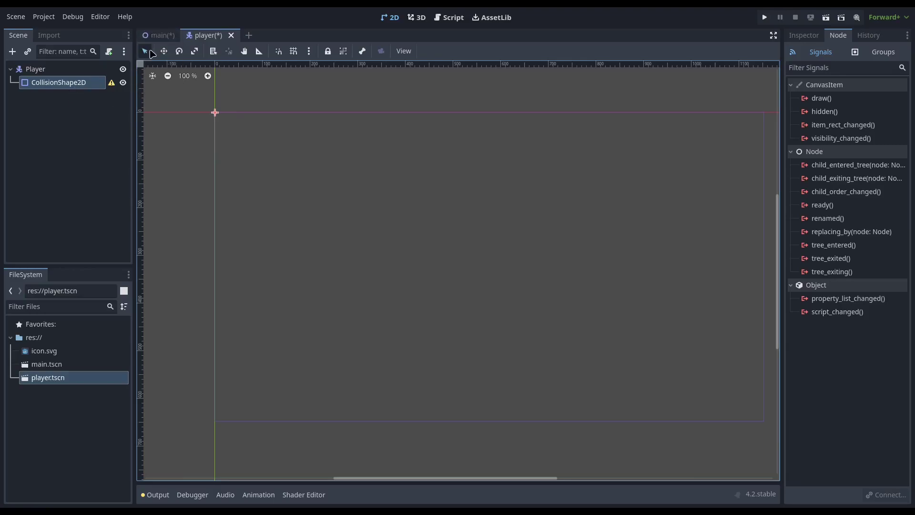
click(13, 51)
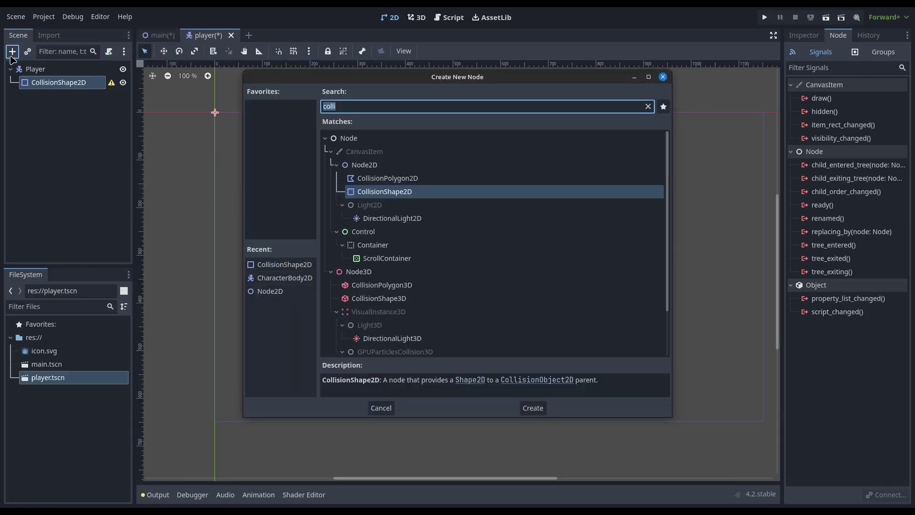
text(shape)
key(Up)
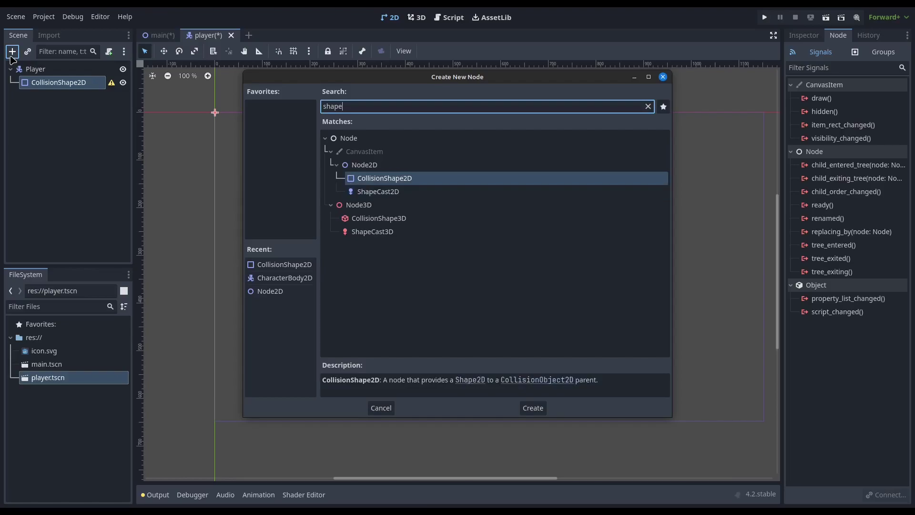
key(Return)
key(Delete)
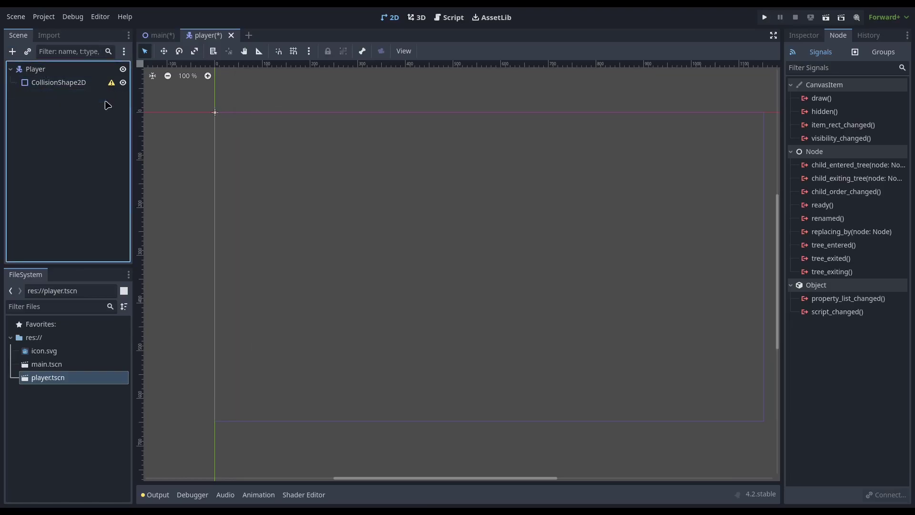
- Add a second CollisionShape2D nested under the first CollisionShape2D
click(111, 84)
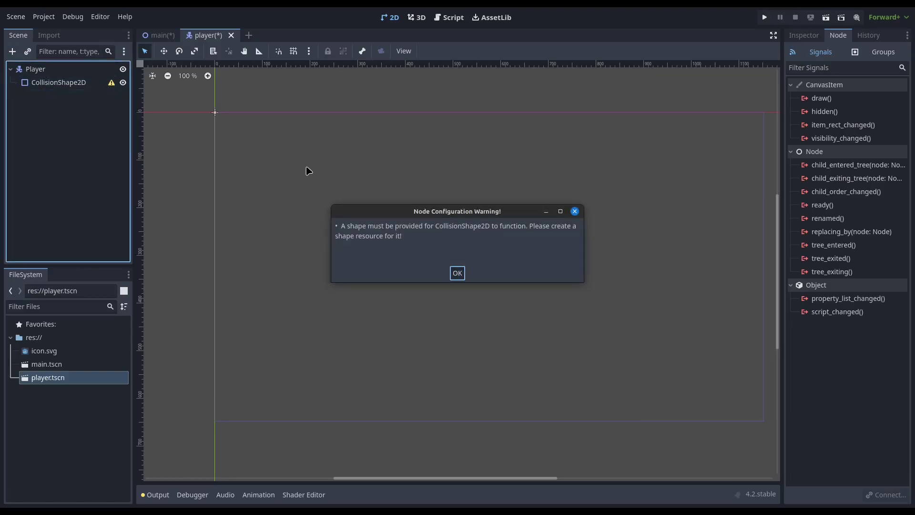
click(457, 274)
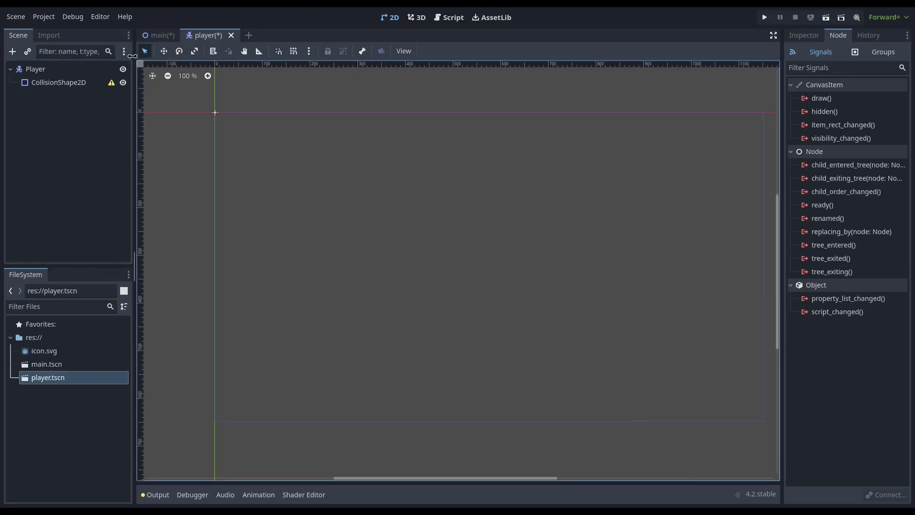
click(69, 85)
right_click(69, 88)
click(88, 92)
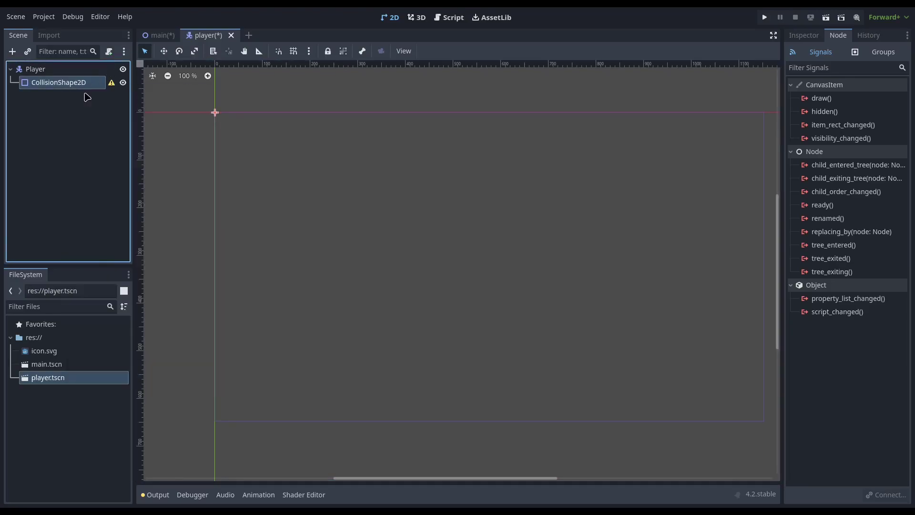
key(Up)
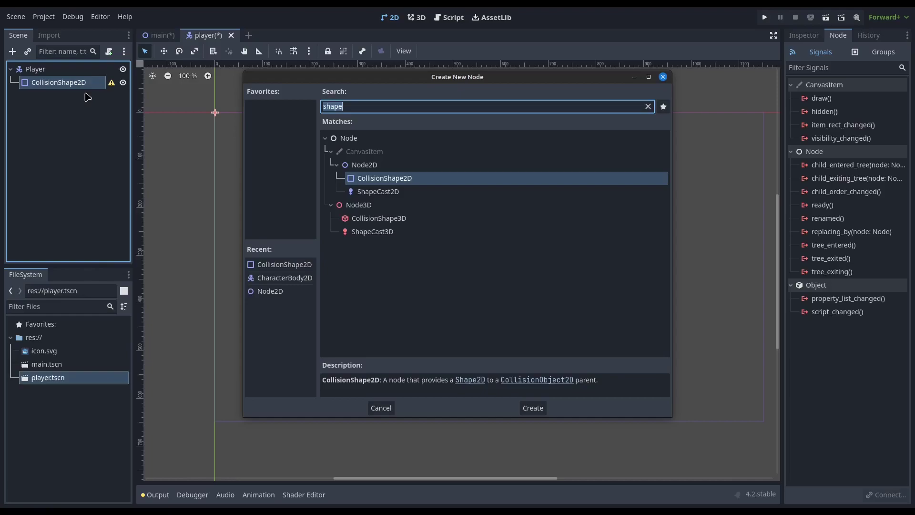
key(Return)
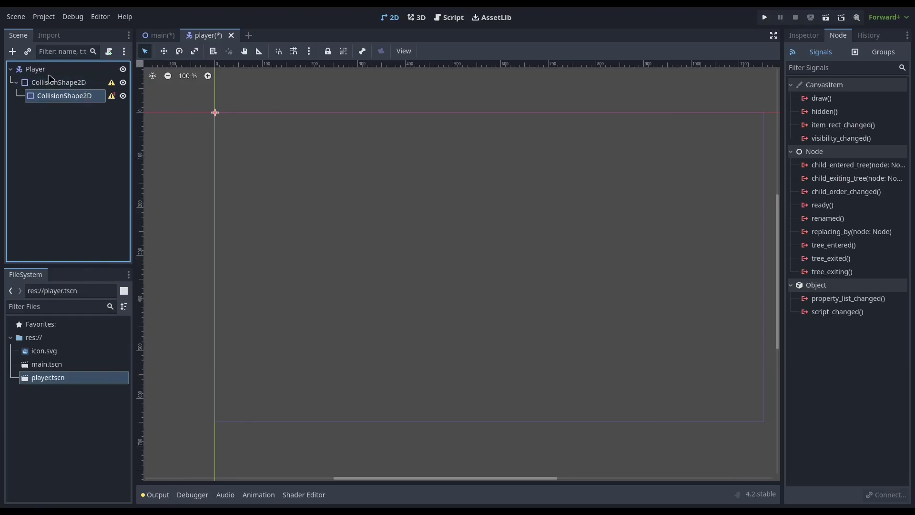
- Switch to main, open the Player instance's own scene, then go back to main
click(157, 36)
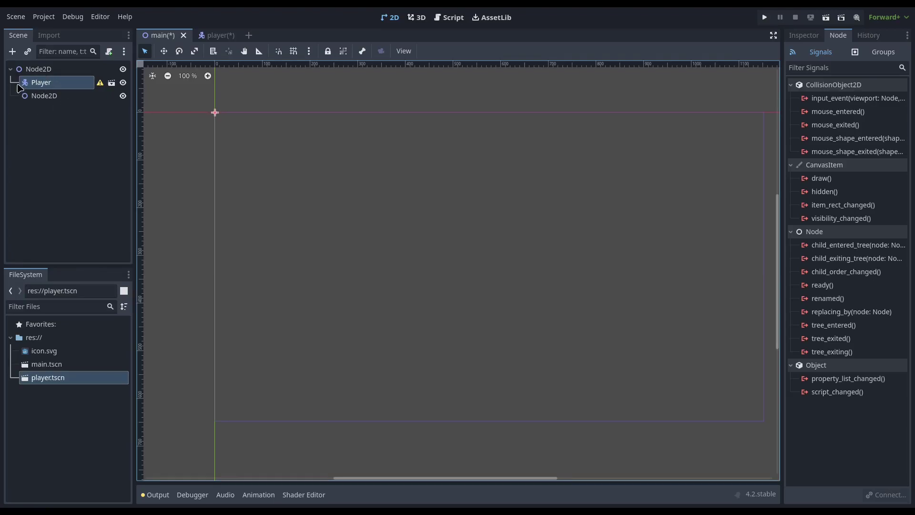
double_click(45, 85)
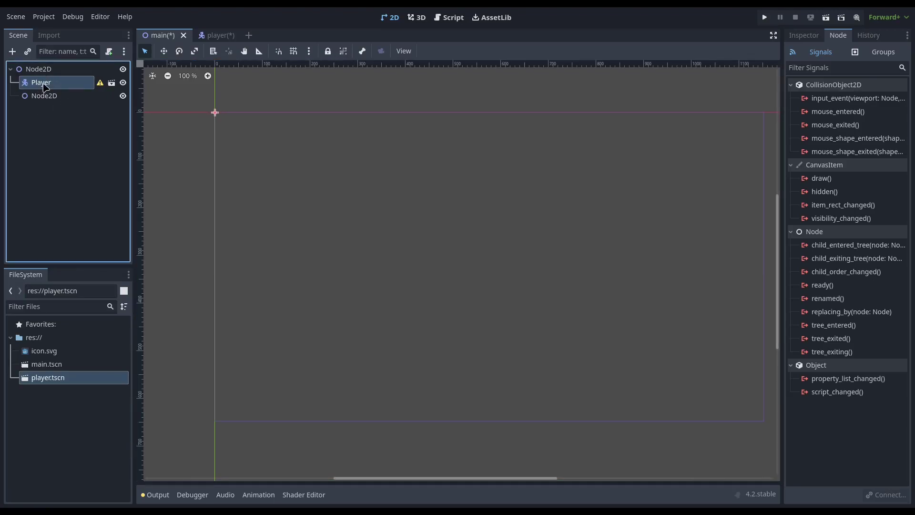
click(112, 83)
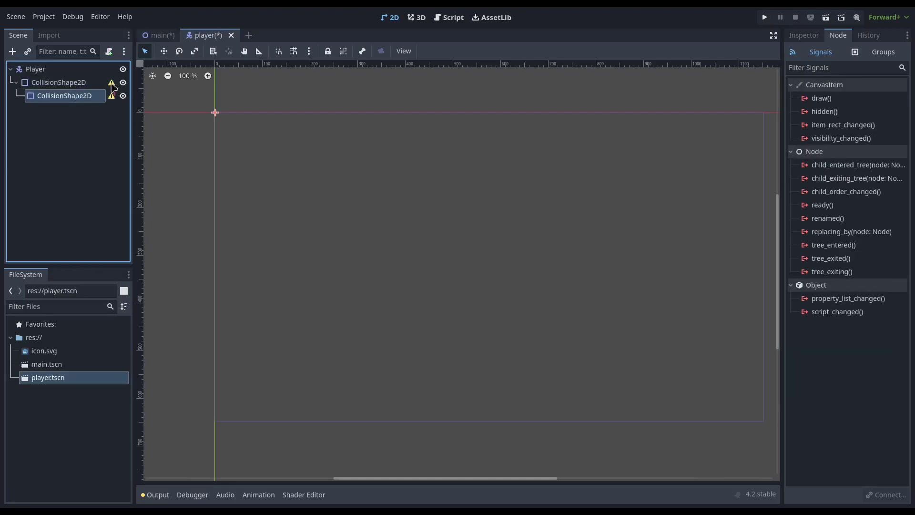
click(159, 36)
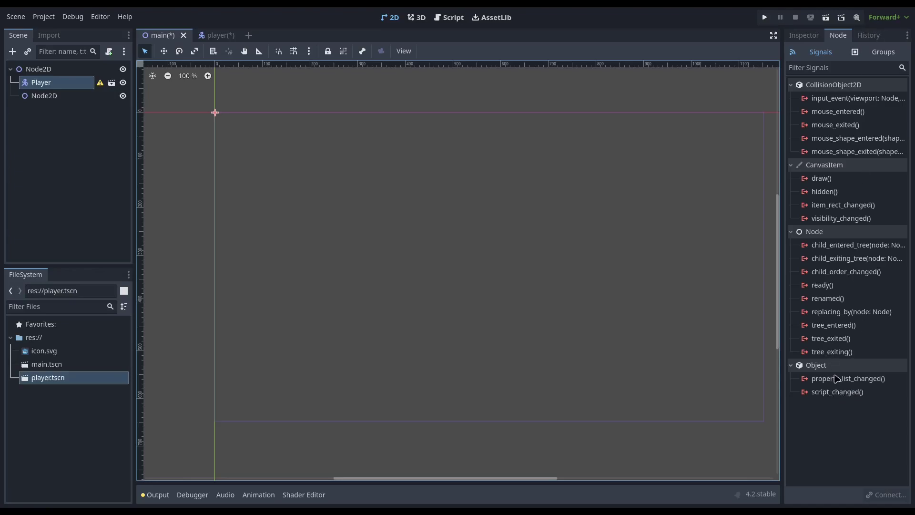
mouse_move(837, 379)
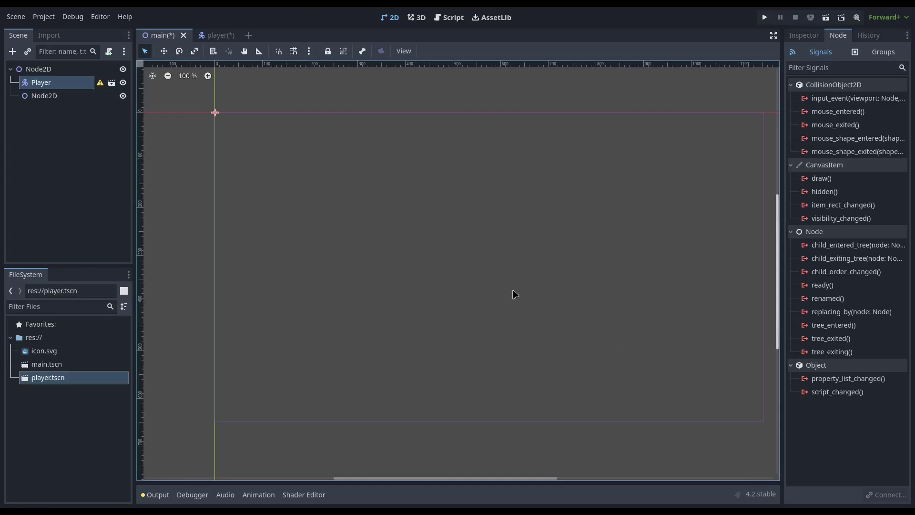
click(46, 69)
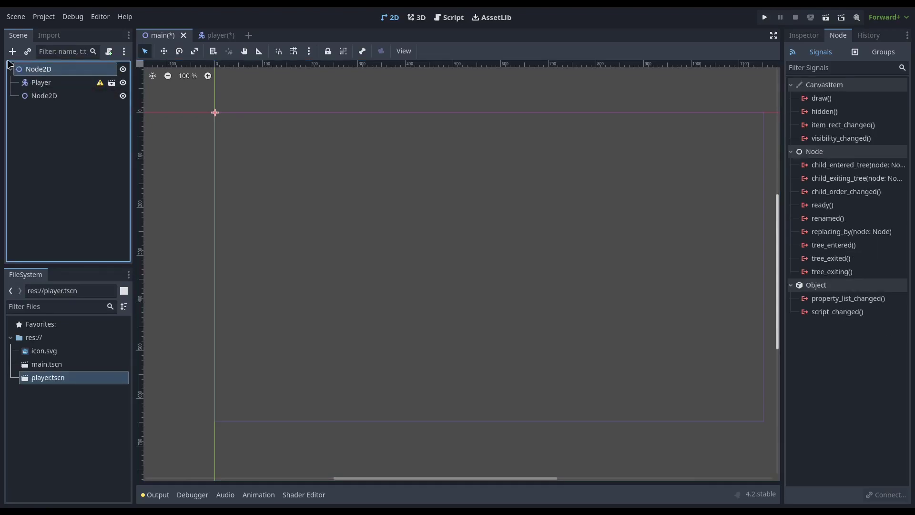
- Add a Button under the root Node2D and stretch it taller and wider on the canvas
click(13, 52)
key(BackSpace)
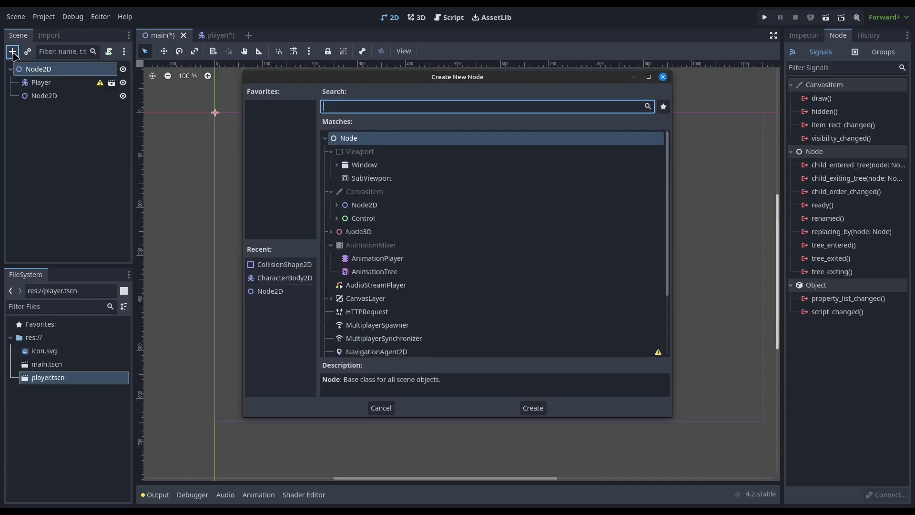
text(button)
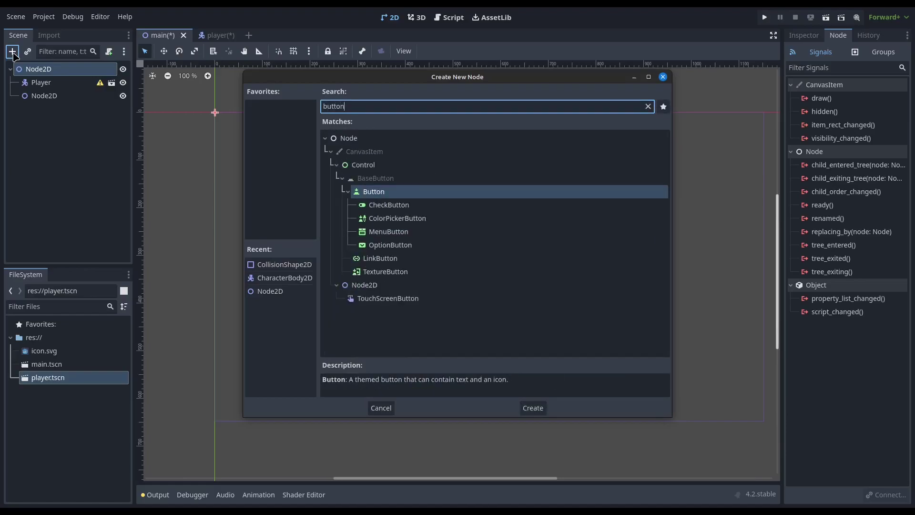
key(Return)
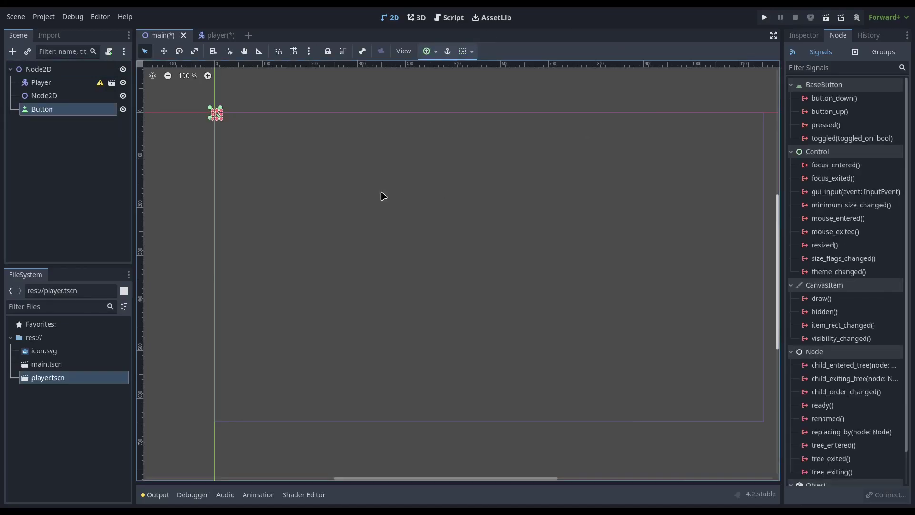
drag(216, 118, 283, 144)
drag(221, 126, 293, 126)
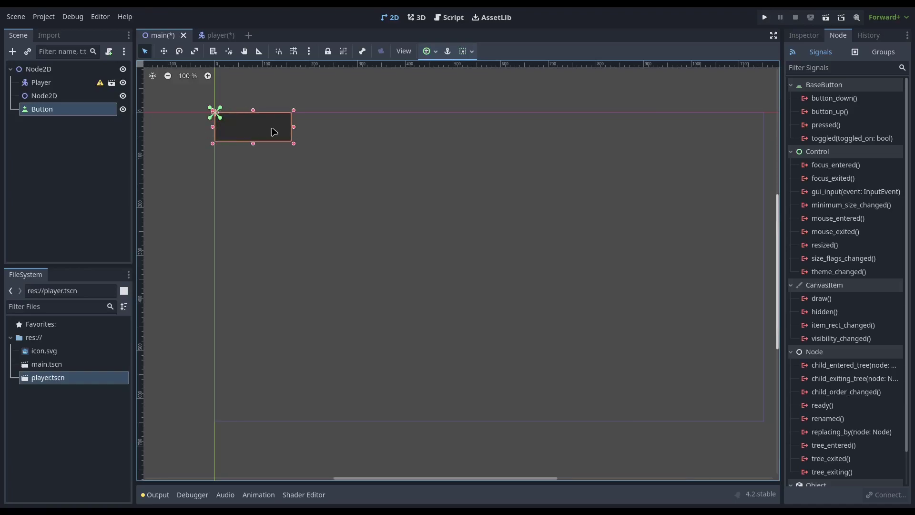
- Reselect the button and pick its pressed() signal in the Node tab
click(366, 132)
click(254, 136)
click(827, 125)
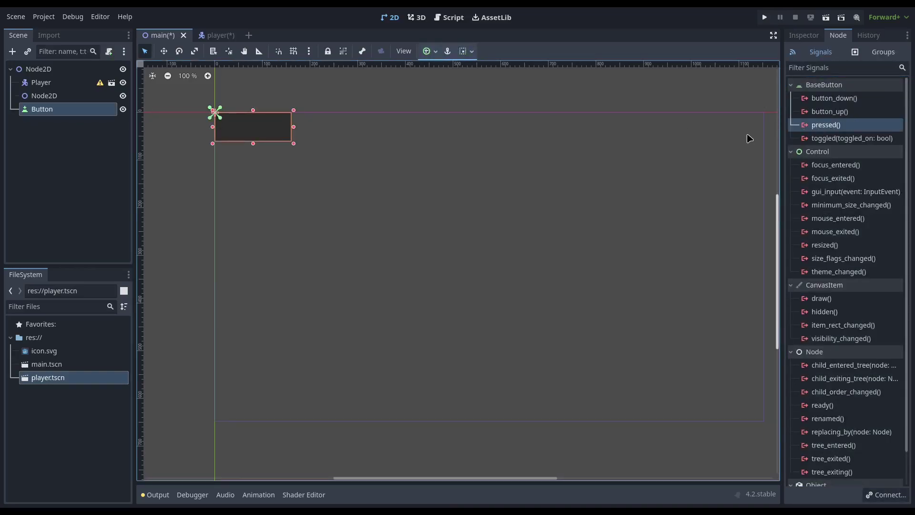
click(469, 186)
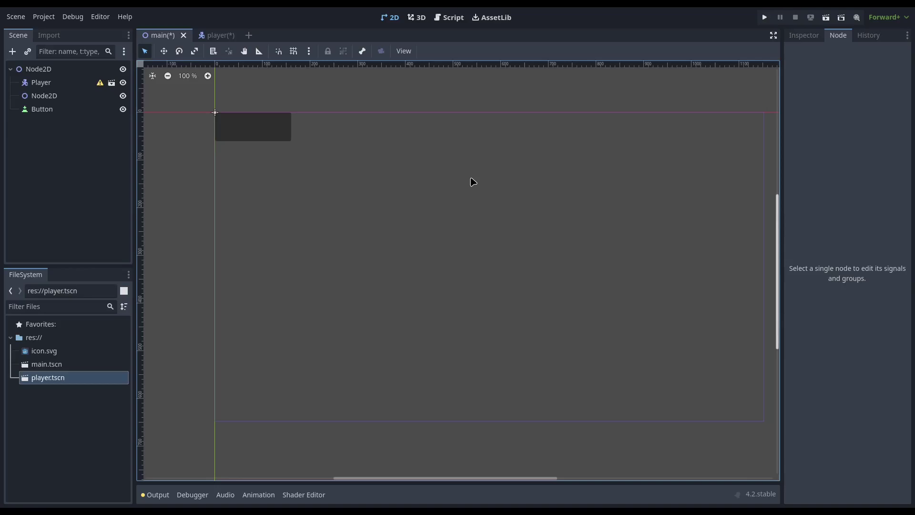